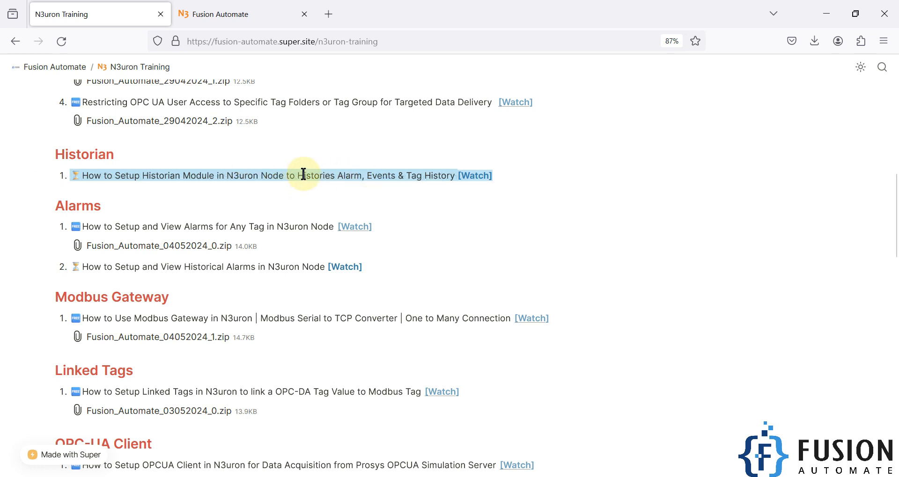
Highlight the Historian Module and Historical Alarms lines in the tutorial page
double_click(381, 174)
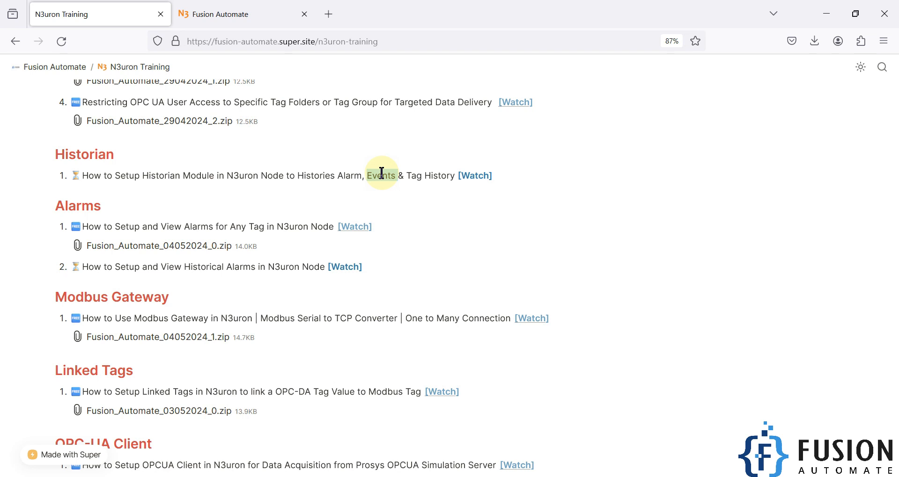
triple_click(437, 176)
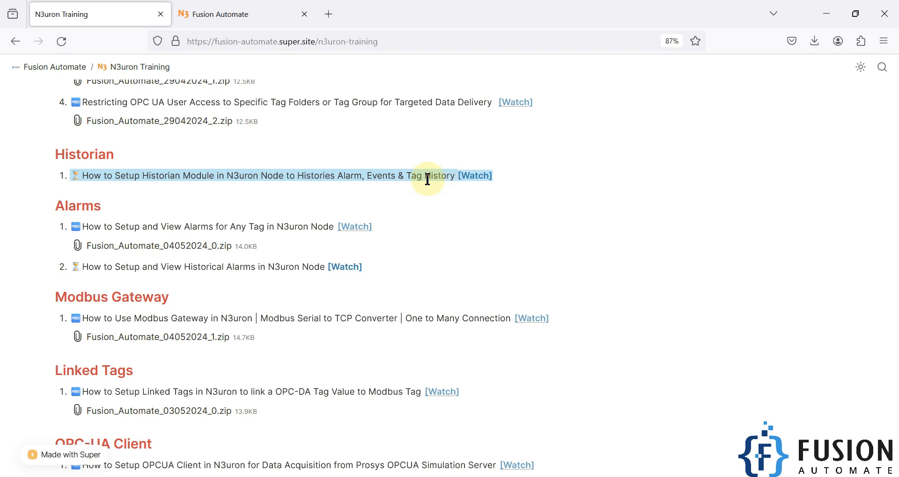
triple_click(162, 266)
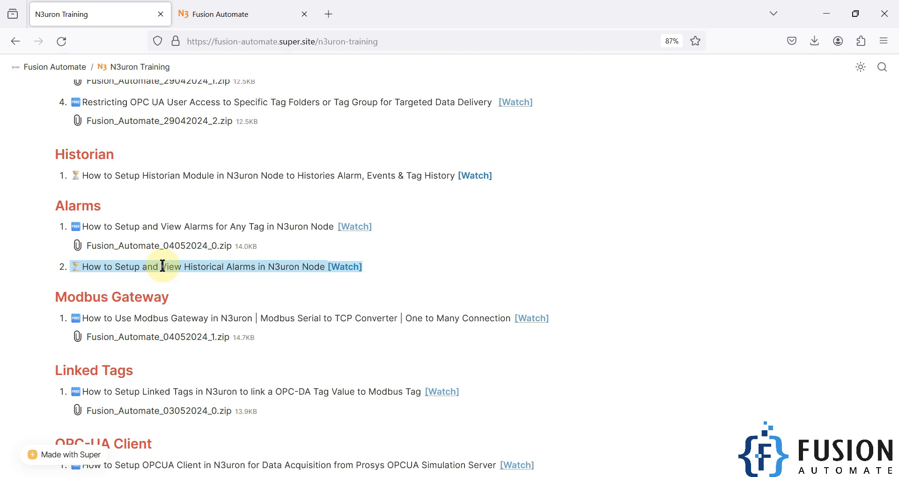
left_click_drag(149, 175, 213, 175)
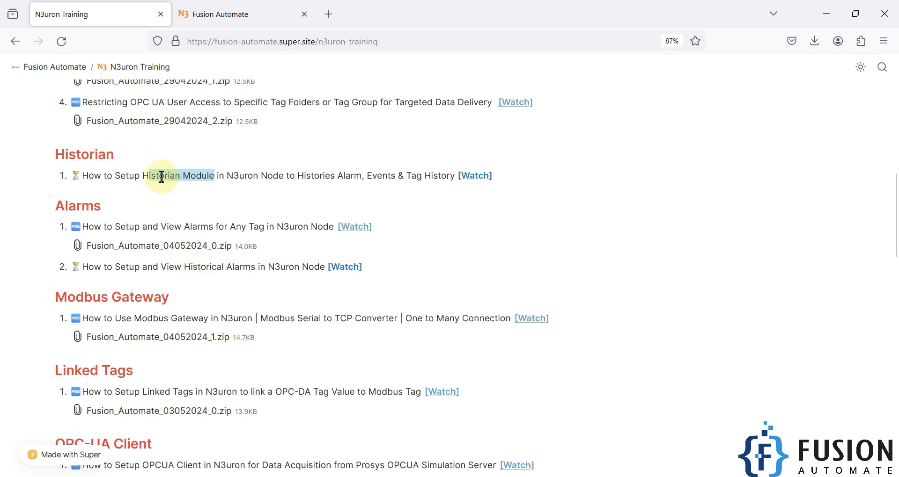
left_click(135, 176)
left_click_drag(133, 175, 212, 174)
triple_click(187, 267)
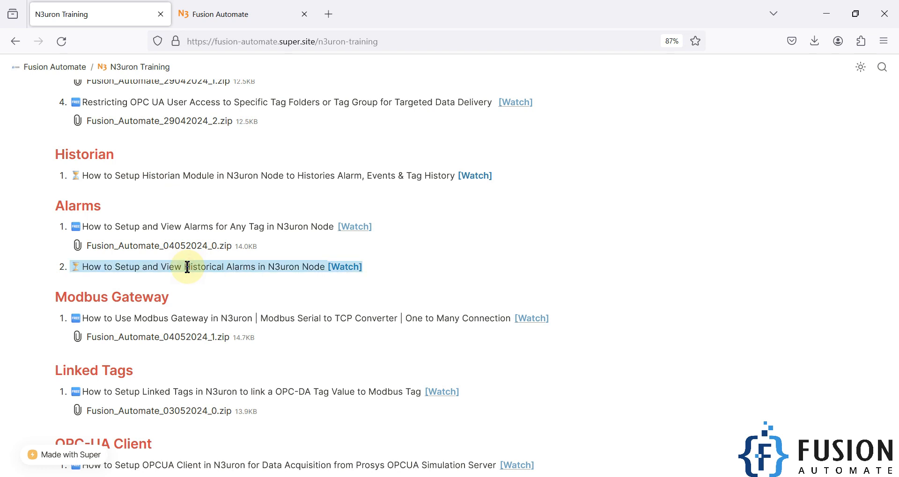
Log in to the node's WebUI with the administrator username and password
left_click(215, 14)
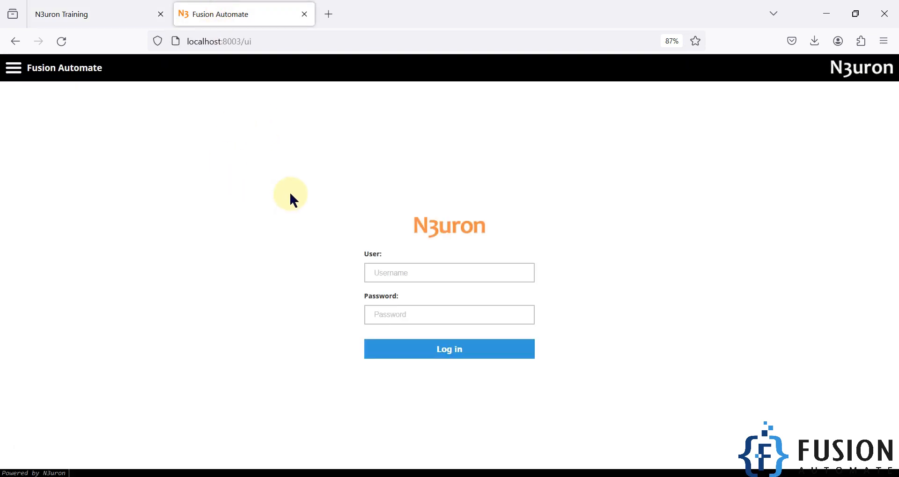
left_click(410, 272)
type("admin")
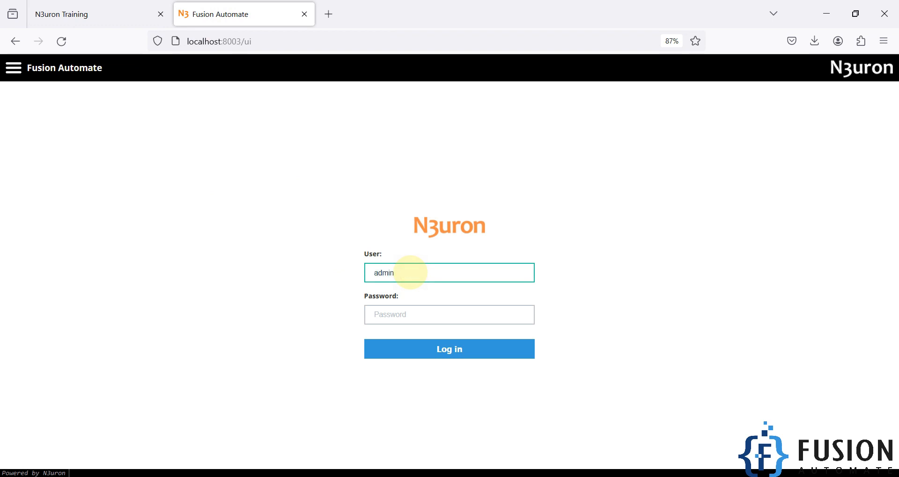
key("Tab")
type("n3uron")
key("Return")
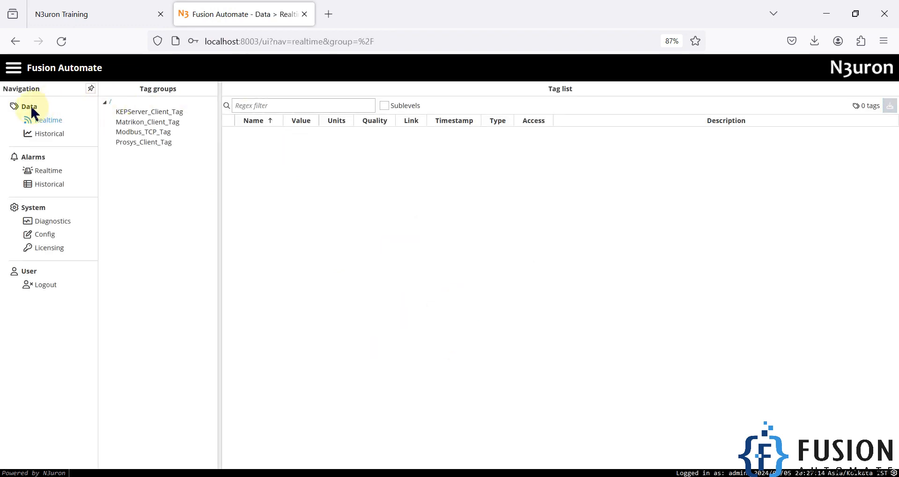
Show the Modbus_TCP_Tag tags, set simulator register 1 to 55, and open System Config
left_click(127, 134)
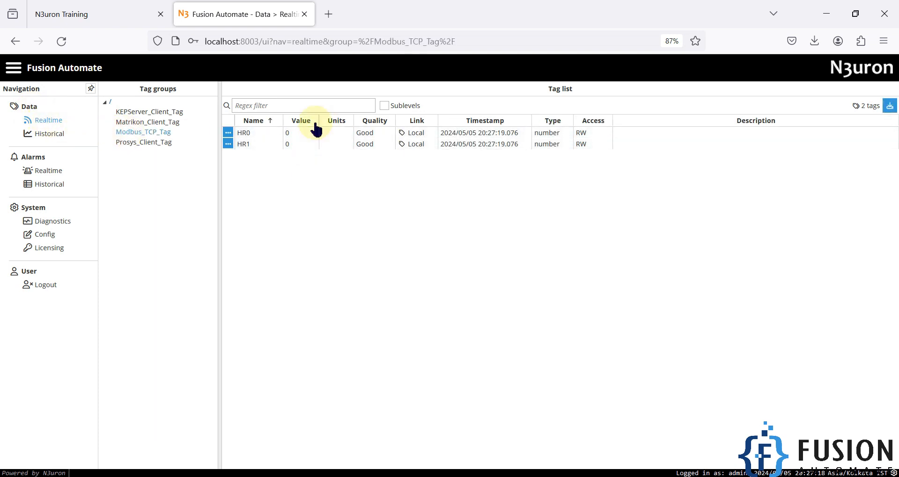
left_click(515, 476)
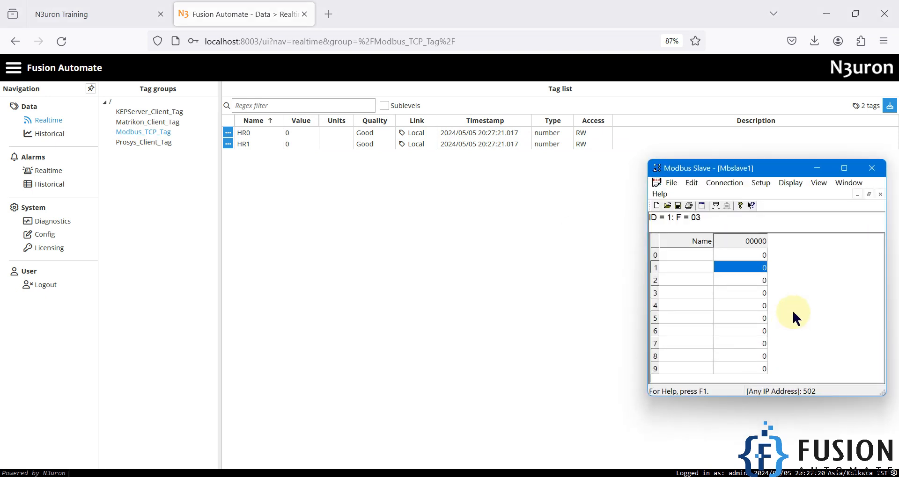
double_click(753, 271)
type("55")
key("Return")
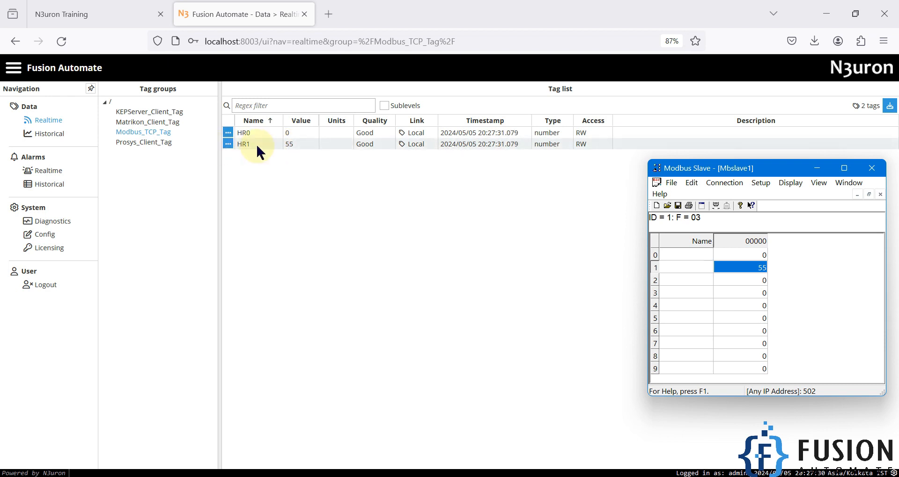
left_click(49, 237)
left_click(49, 237)
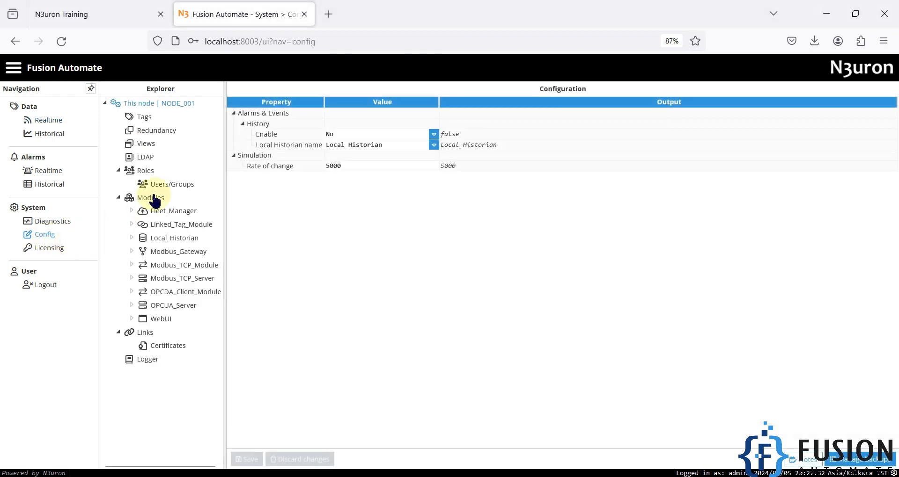
Inspect HR1's alarm 1 High Alarm settings (80–100, manual ack), then view realtime alarms
left_click(140, 117)
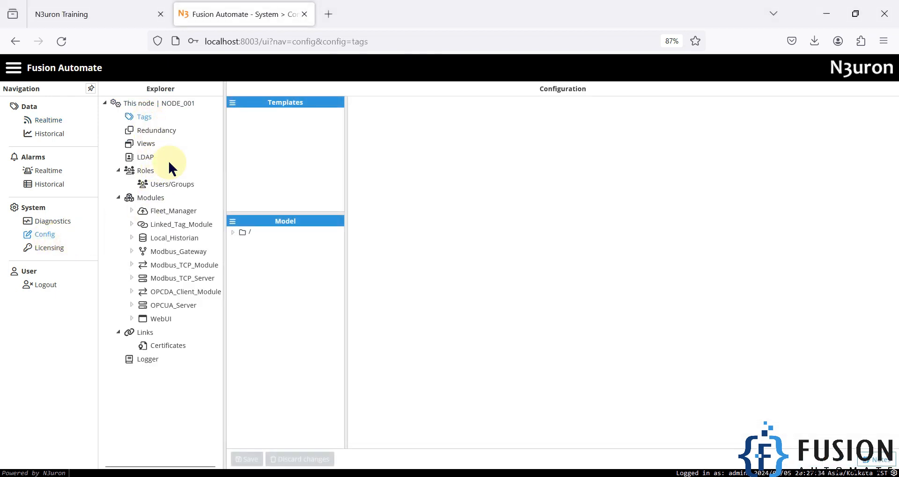
left_click(232, 233)
left_click(240, 263)
left_click(246, 283)
left_click(267, 294)
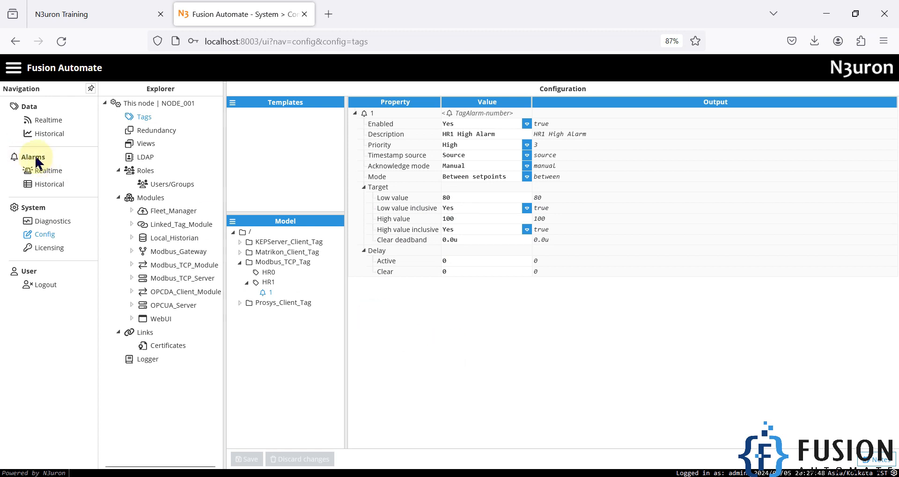
left_click(47, 173)
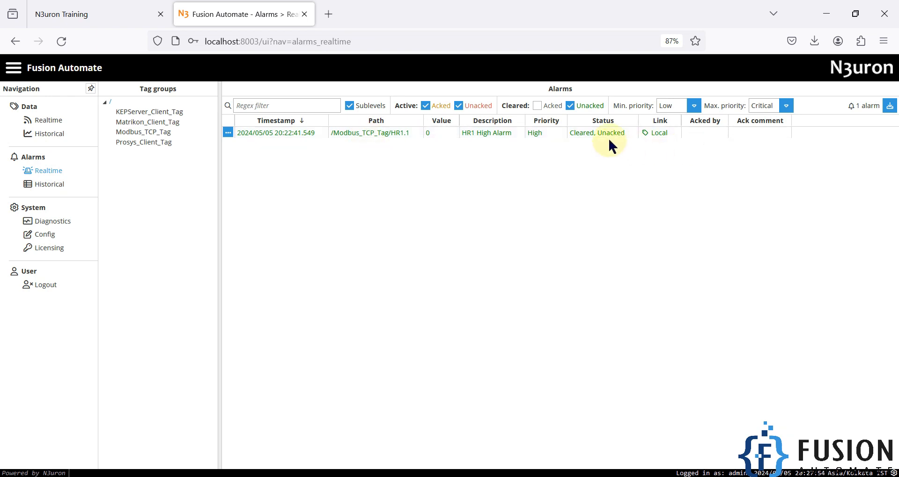
Acknowledge the cleared HR1 High Alarm, then set register 1 to 85 to retrigger it
left_click(227, 133)
left_click(255, 143)
left_click(486, 304)
left_click(322, 473)
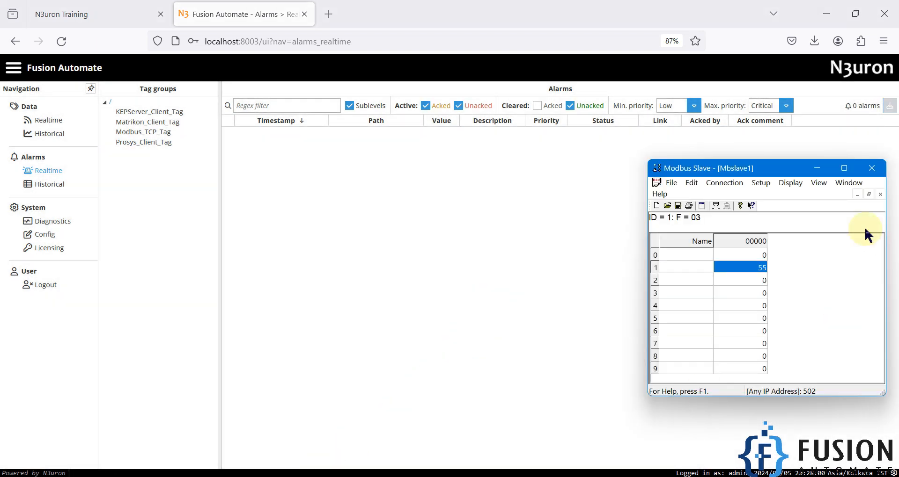
double_click(755, 269)
type("85")
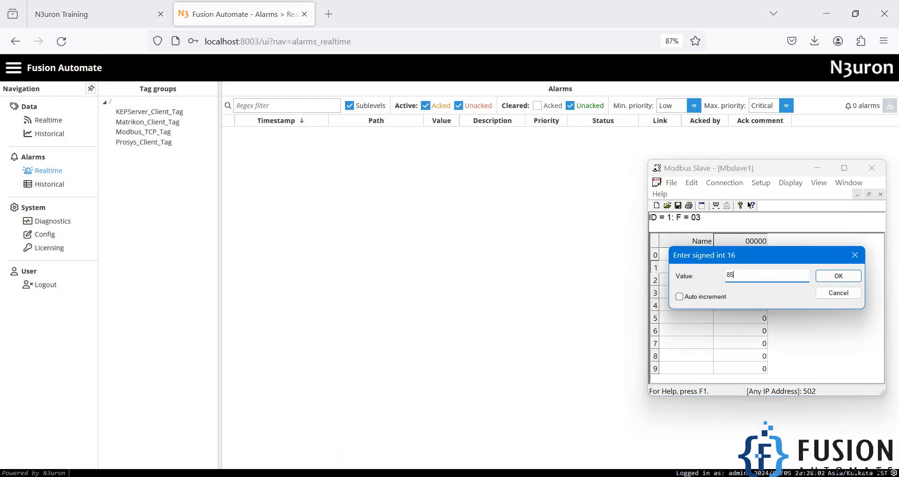
key("Return")
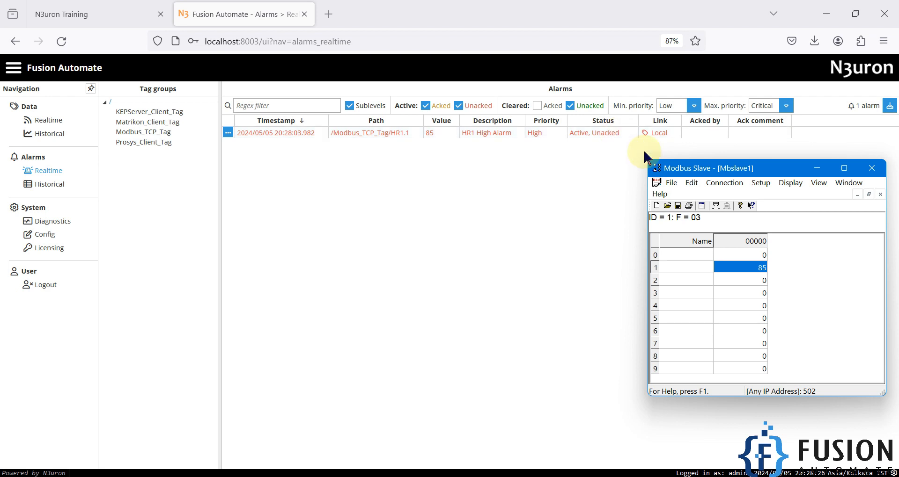
Set register 1 to 0 to clear the alarm and acknowledge it
double_click(749, 268)
type("0")
key("Return")
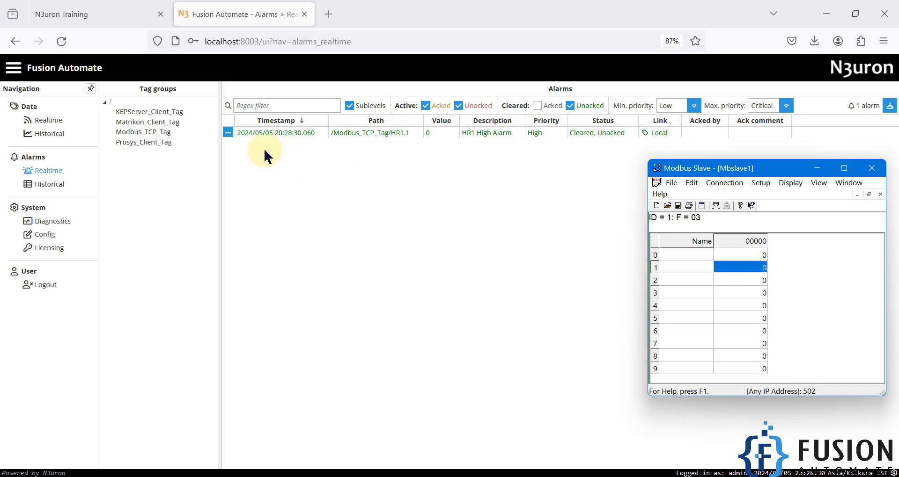
left_click(228, 133)
left_click(239, 141)
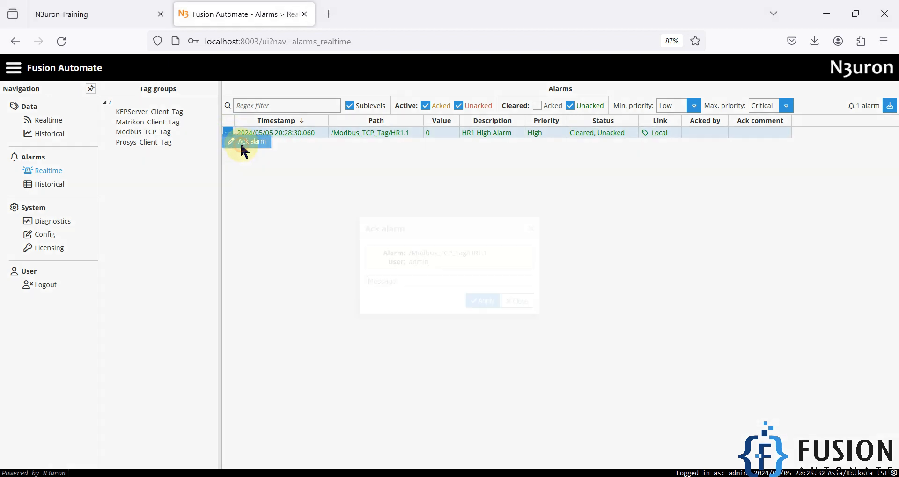
left_click(482, 300)
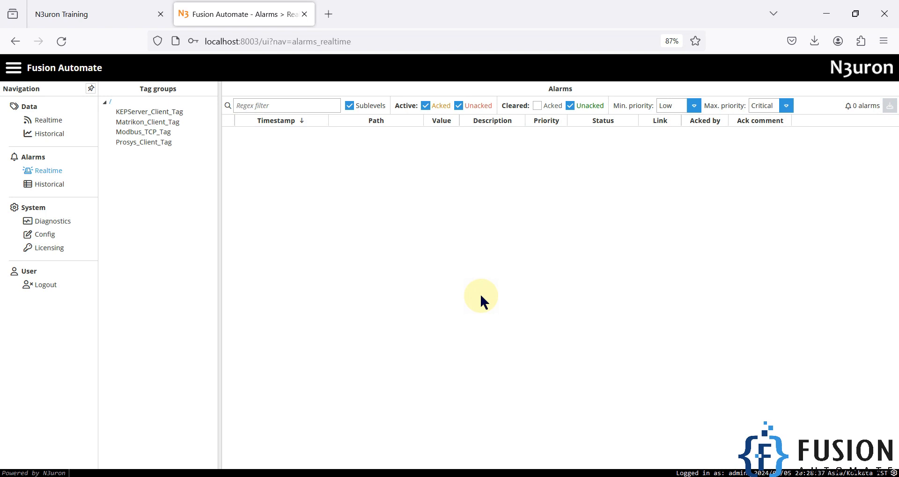
Go to System Config and select This node | NODE_001 in the Explorer
left_click(45, 236)
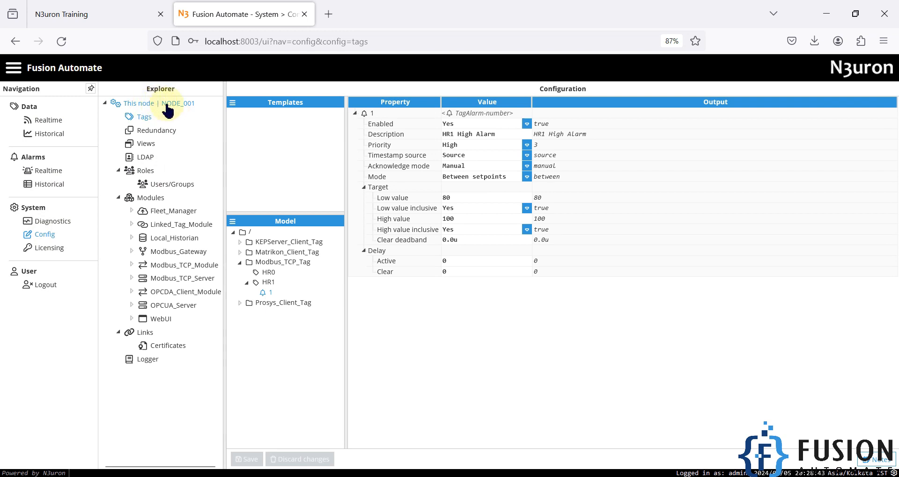
left_click(167, 105)
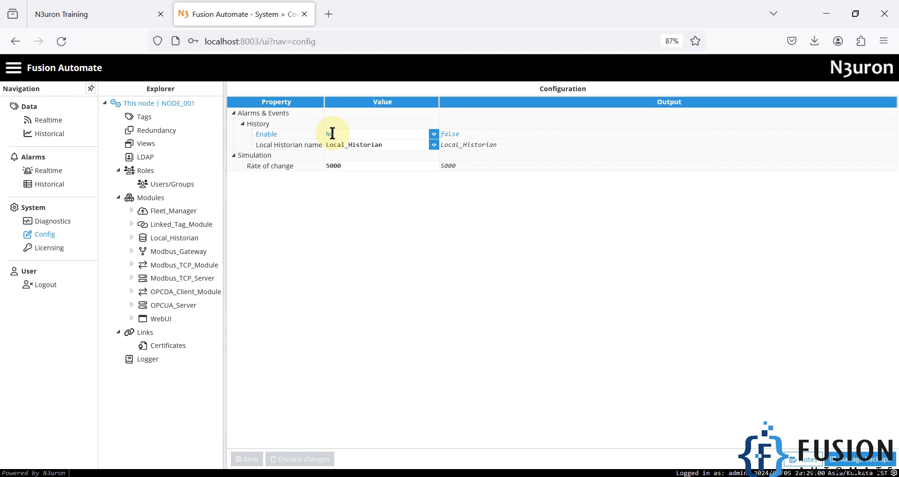
Enable Alarms & Events history to Local_Historian, set rate of change to 2000, and save
left_click(434, 134)
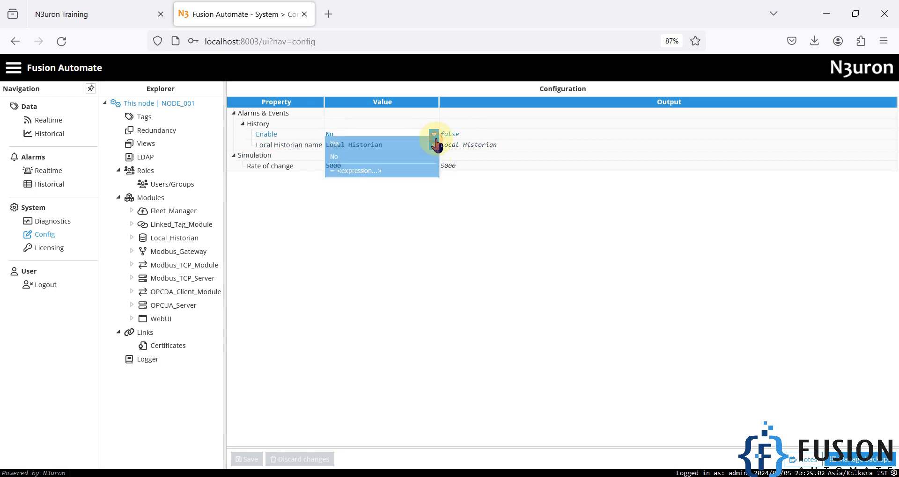
left_click(426, 146)
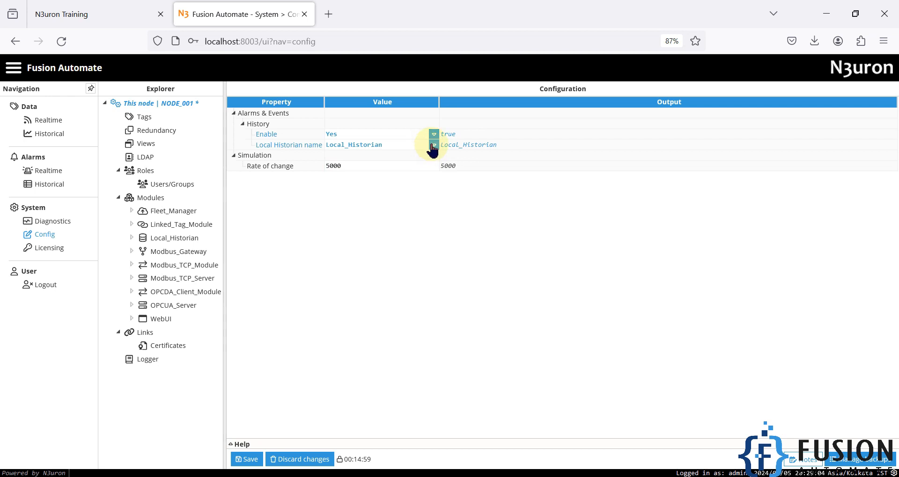
left_click(434, 146)
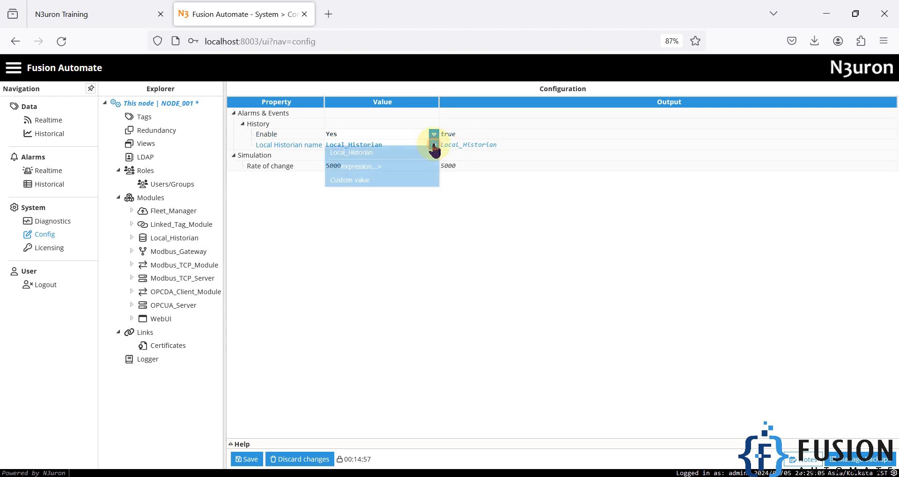
left_click(386, 159)
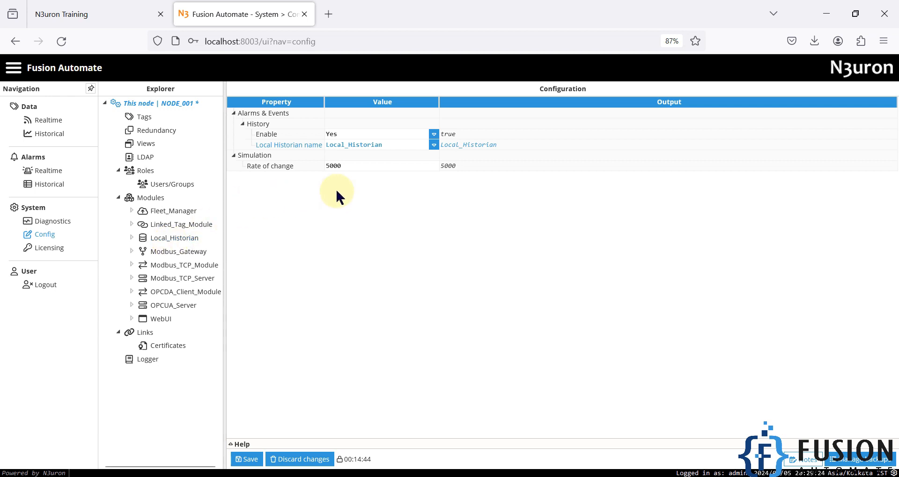
left_click(330, 167)
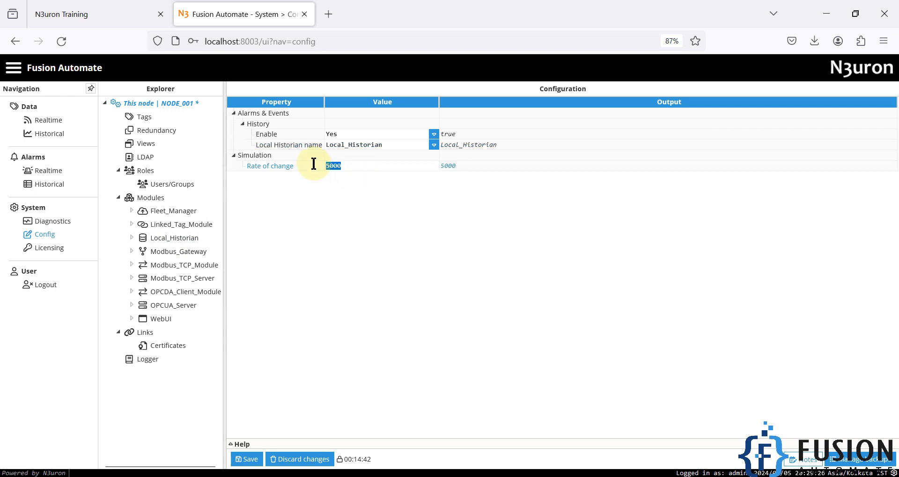
left_click(351, 156)
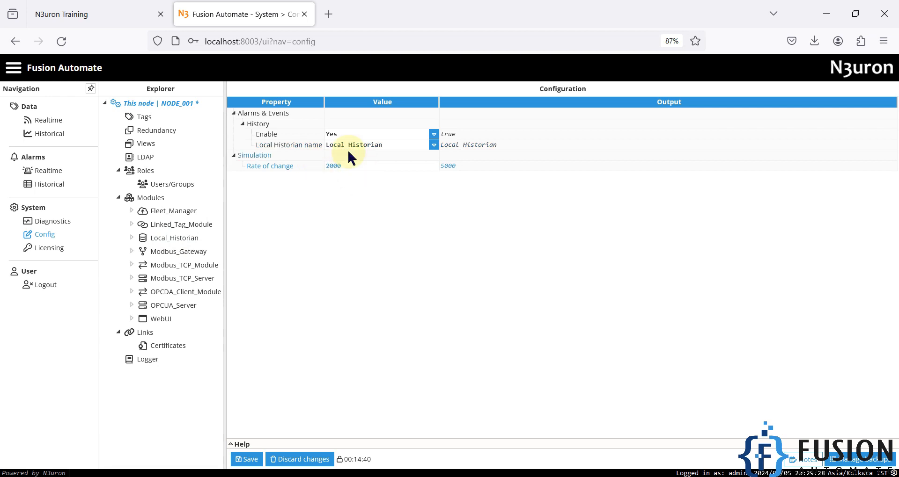
left_click(251, 462)
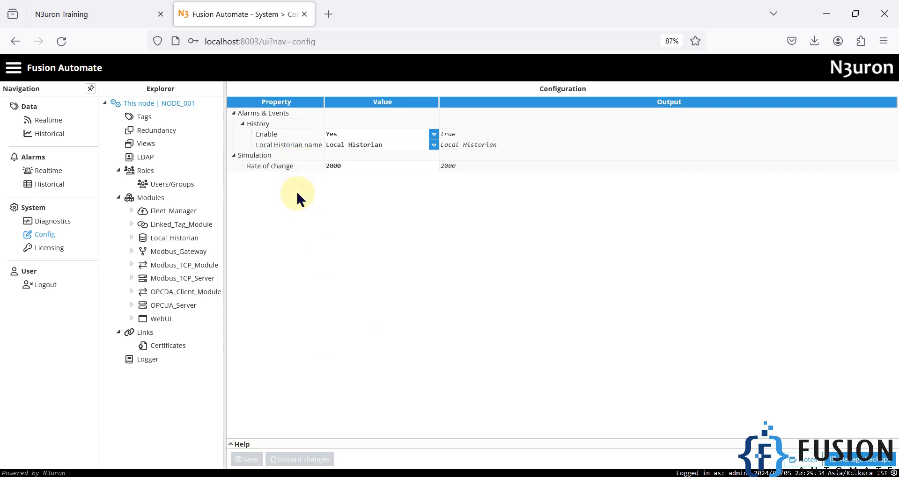
Open realtime alarms and set register 1 to 85, then 20, then 99
left_click(44, 171)
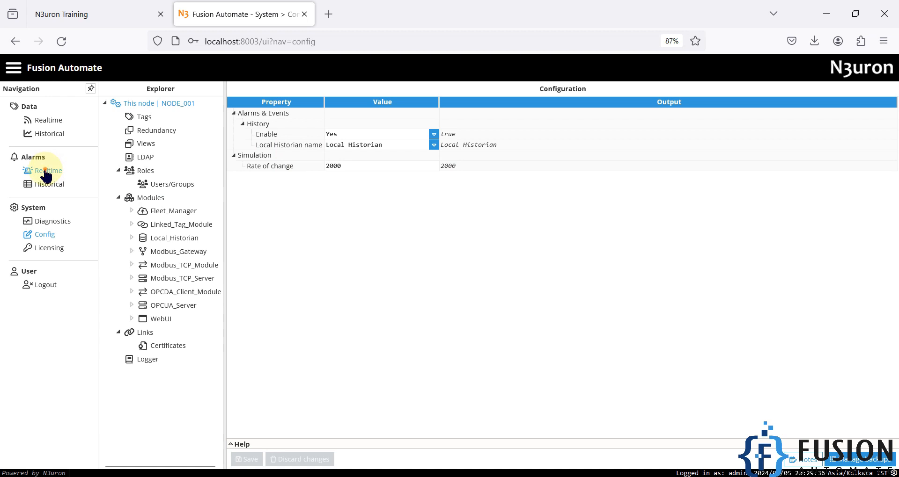
left_click(332, 476)
double_click(749, 271)
type("85")
key("Return")
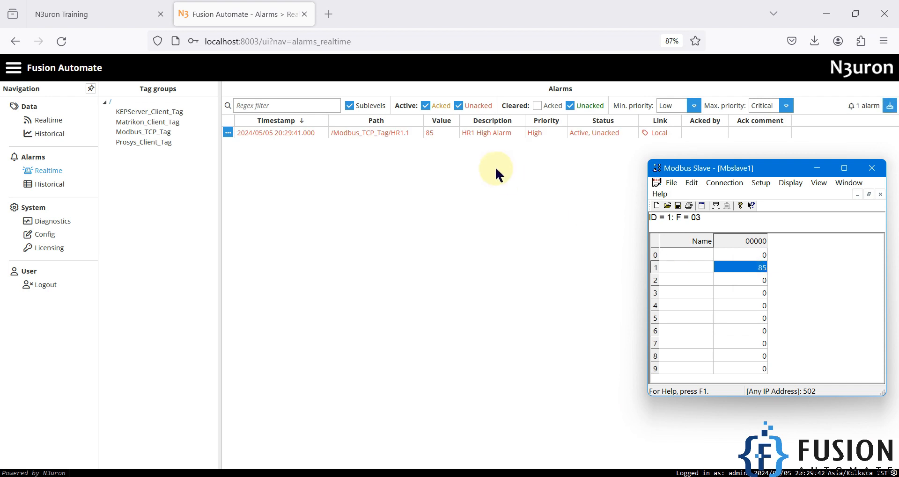
double_click(734, 272)
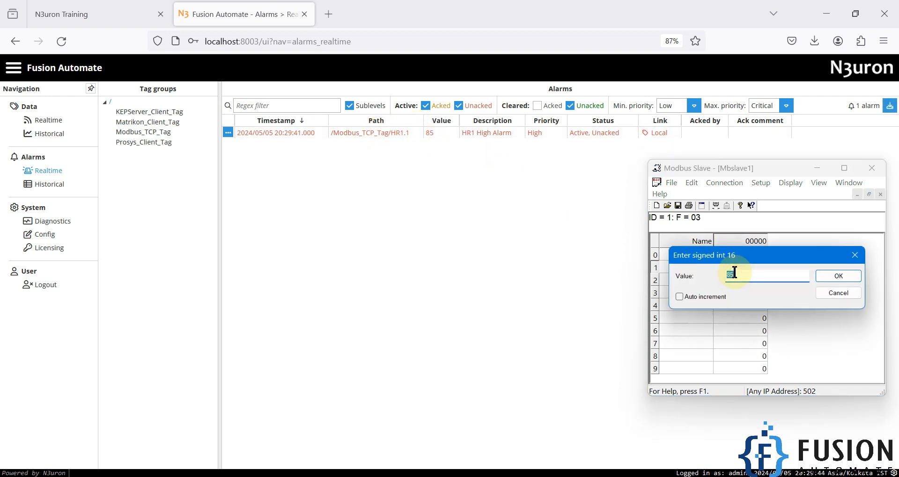
type("20")
key("Return")
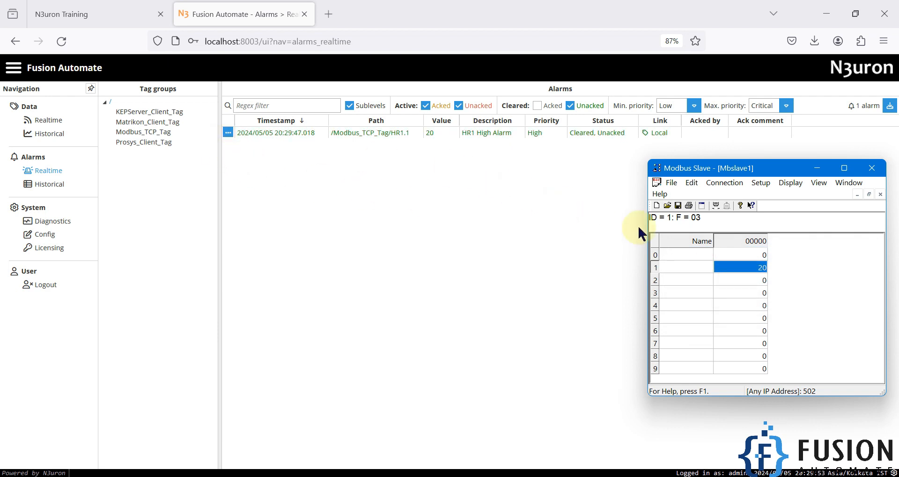
double_click(748, 269)
type("99")
key("Return")
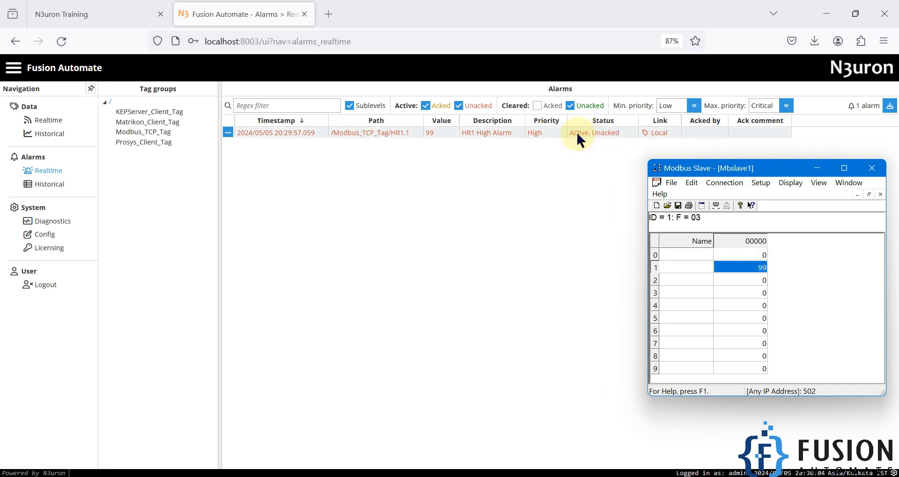
Acknowledge the HR1 High Alarm, then set register 1 to 50 to clear it
left_click(227, 135)
left_click(253, 146)
left_click(476, 301)
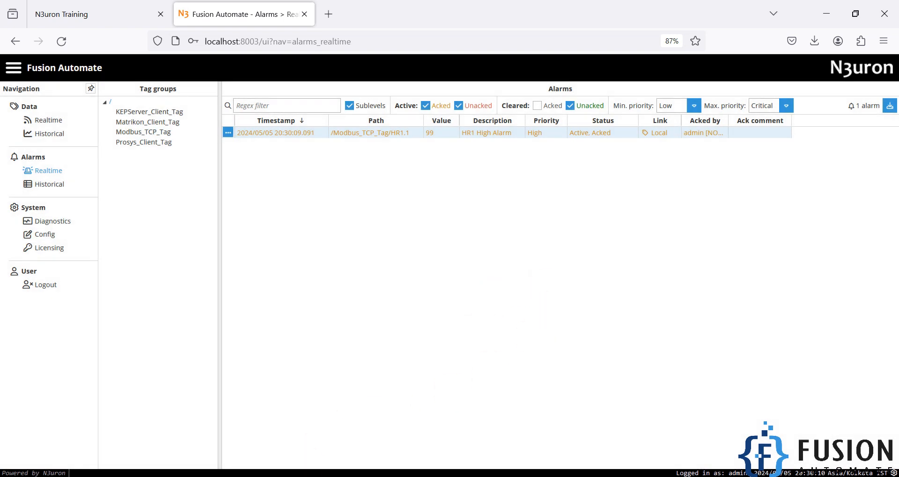
left_click(304, 474)
double_click(760, 271)
type("50")
key("Return")
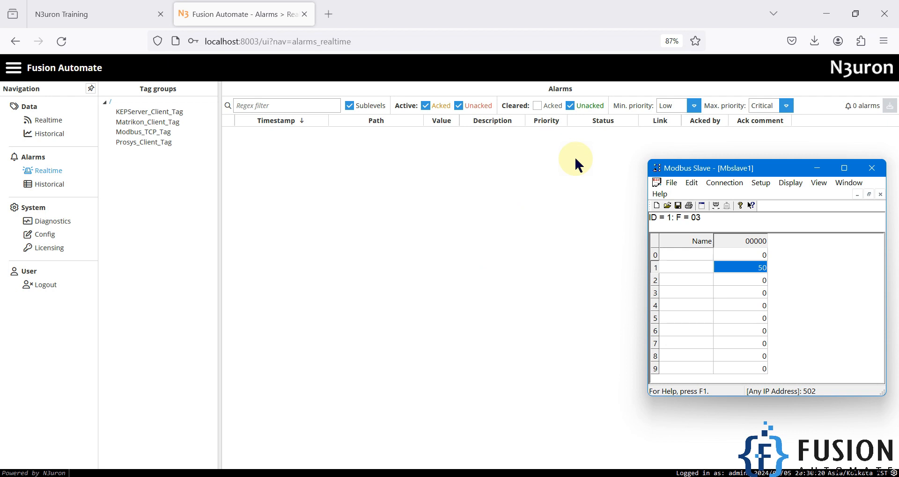
Open Alarms > Historical and refresh it to list the five HR1 High Alarm records
left_click(53, 189)
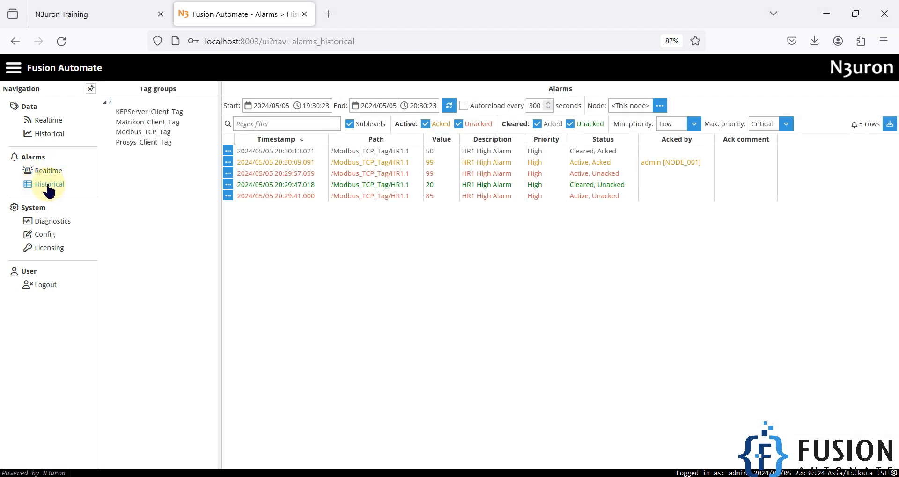
left_click(449, 106)
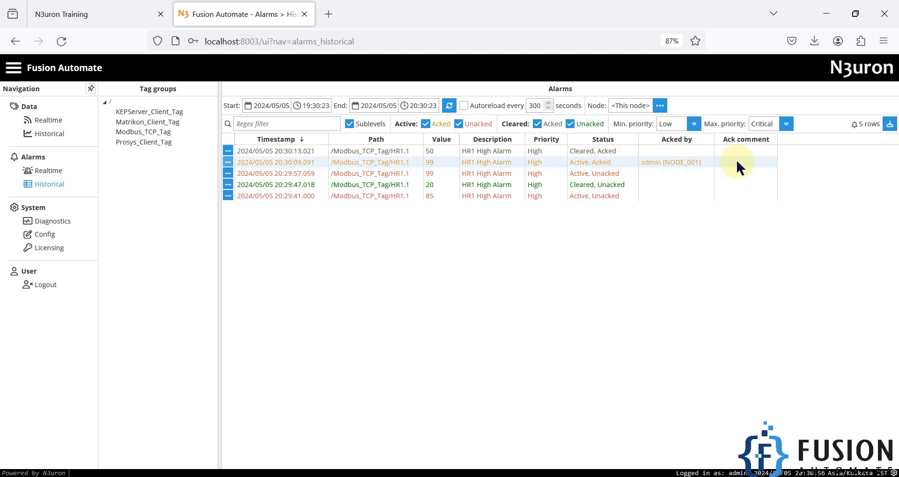
left_click(307, 476)
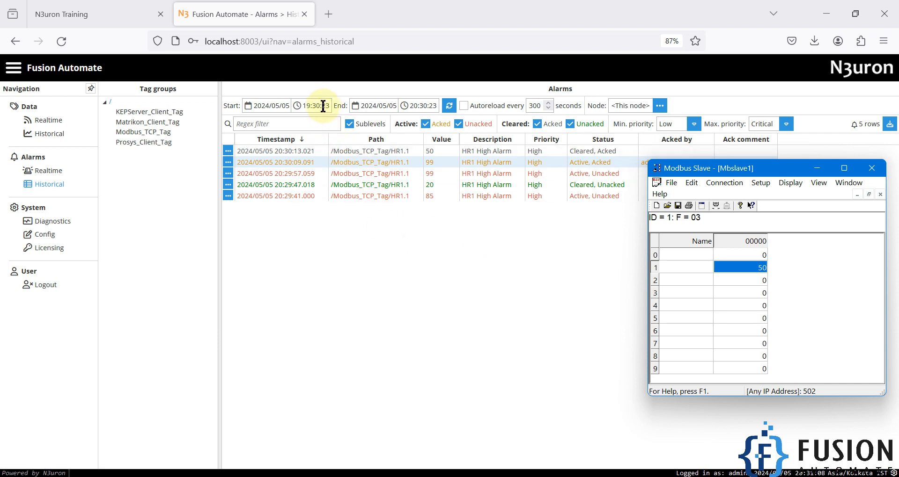
Set the history range to 2024/05/01–2024/05/31 with autoreload every 300 seconds
left_click(417, 277)
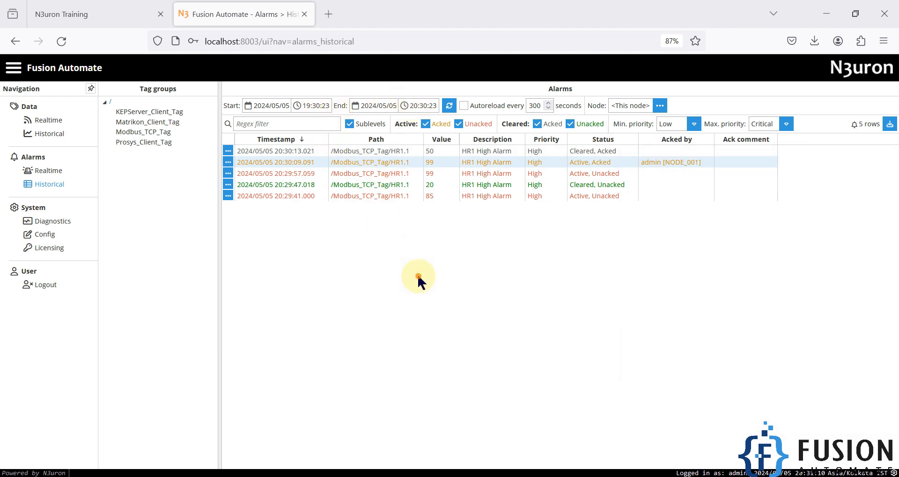
left_click(278, 105)
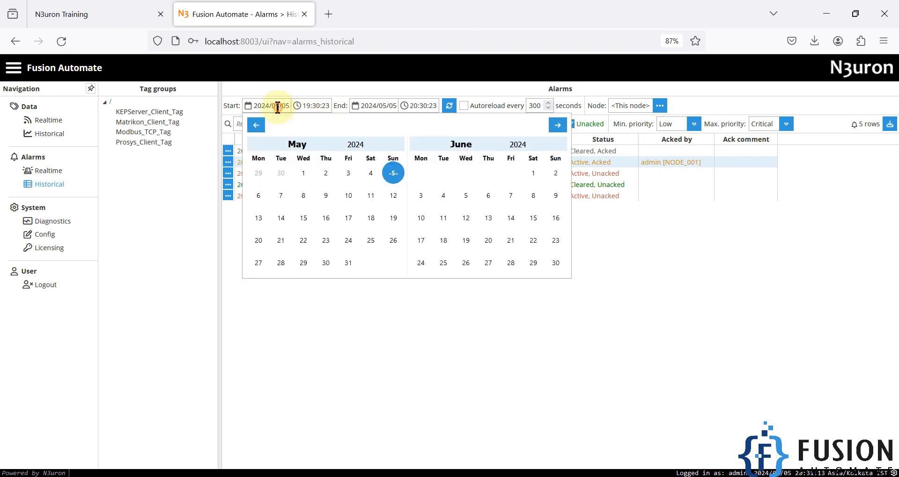
left_click(308, 179)
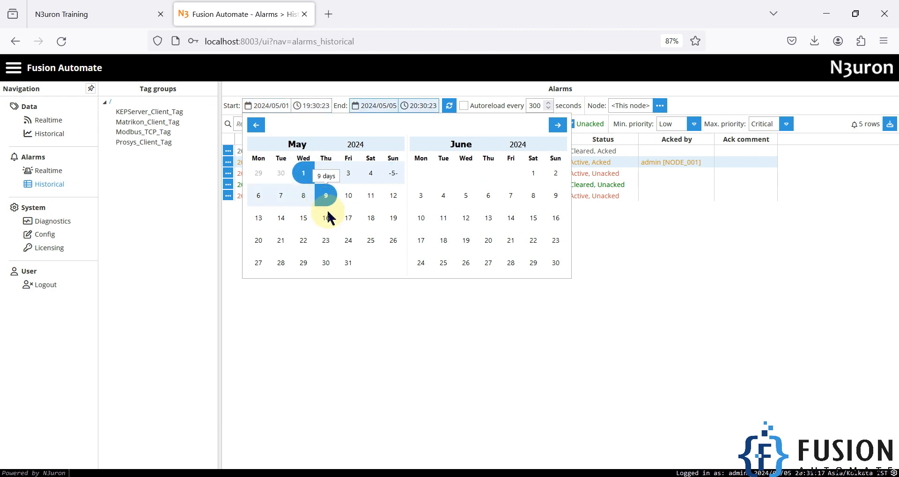
left_click(349, 265)
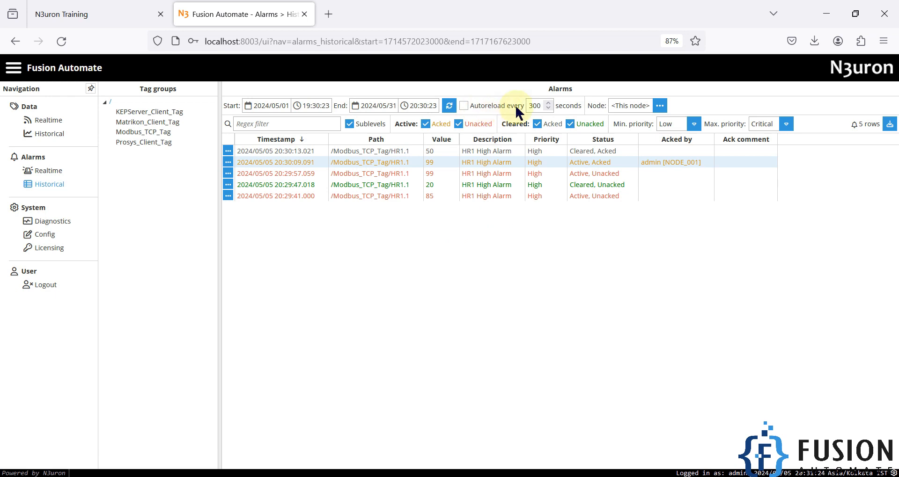
left_click(464, 106)
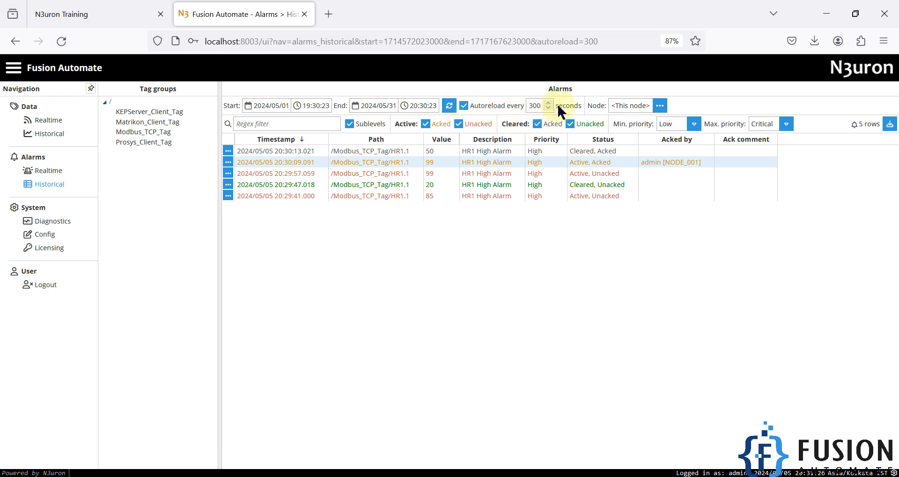
double_click(534, 106)
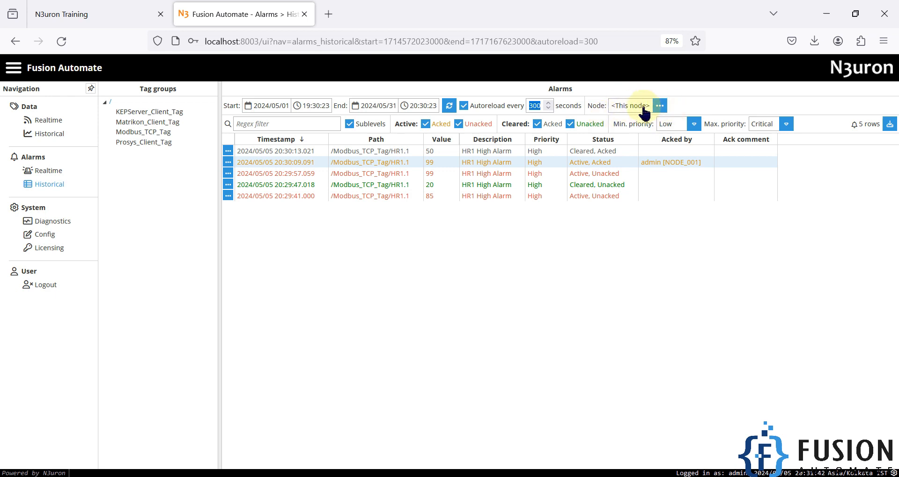
Leave the history node selection unchanged, then open System Config
left_click(660, 107)
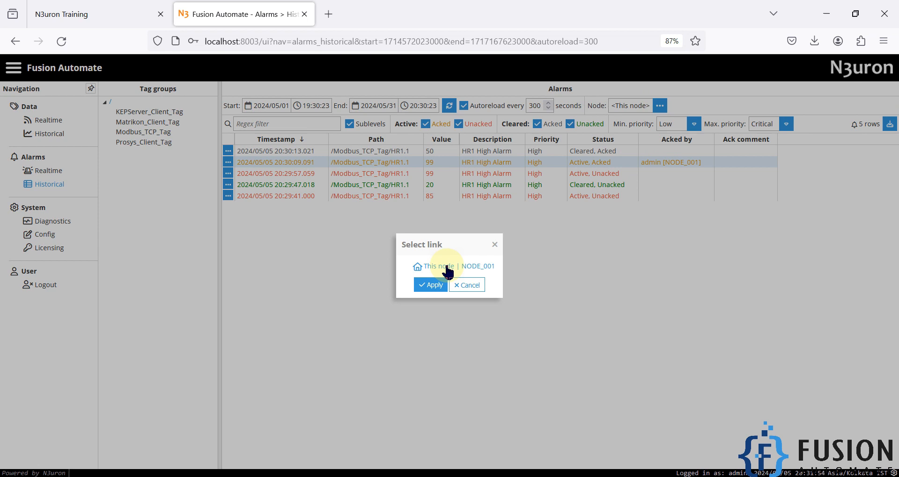
left_click(495, 245)
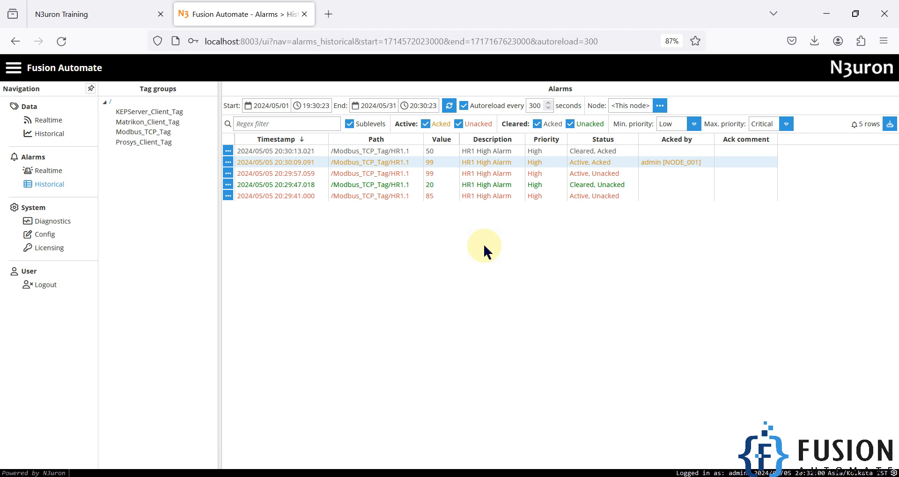
left_click(45, 236)
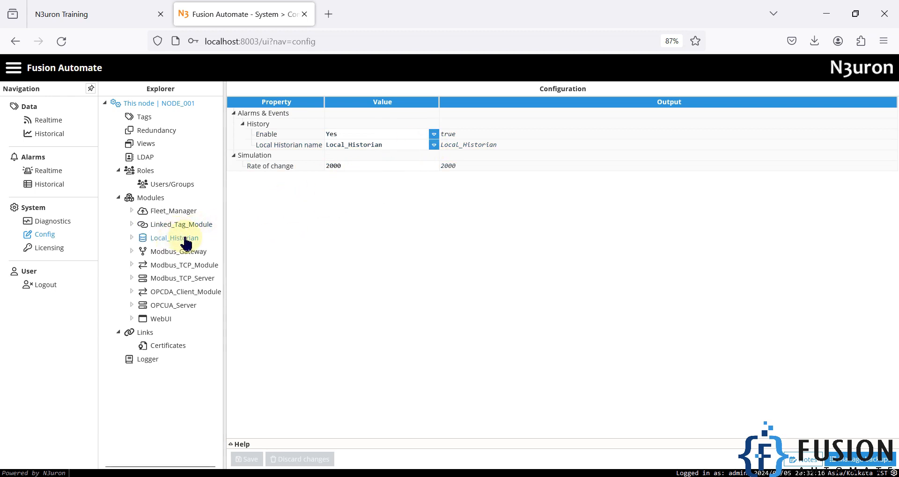
In the Historical alarms view, set Modbus register 1 to 85 then 0 to trigger and clear HR1
left_click(47, 185)
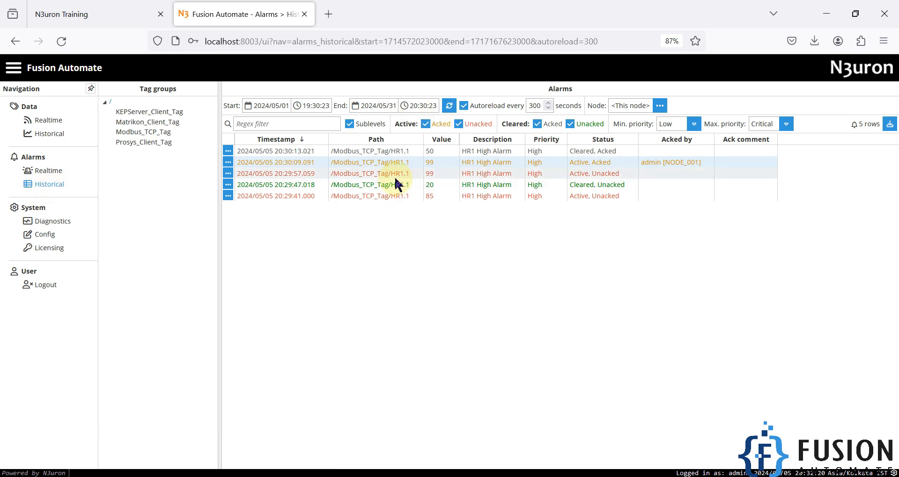
left_click(306, 476)
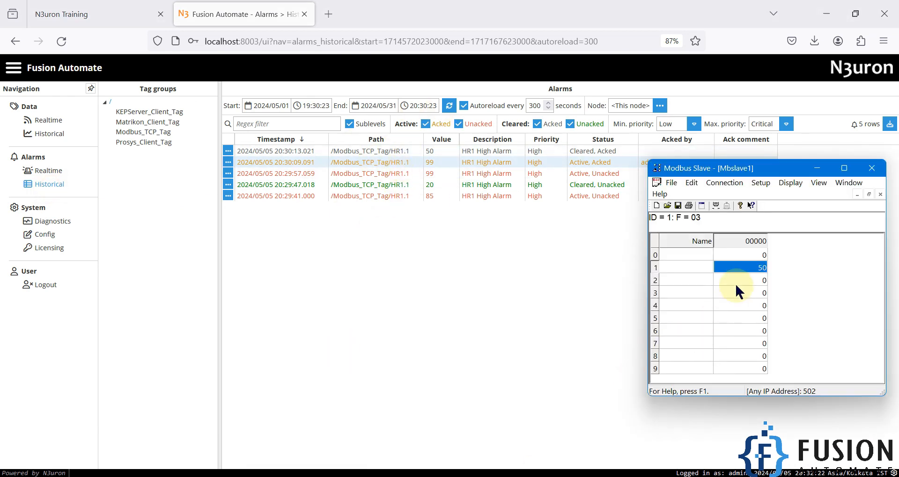
type("85")
key("Return")
double_click(760, 269)
type("0")
key("Return")
Set register 1 to 98 then 20, and refresh the alarm history to list nine rows
double_click(759, 269)
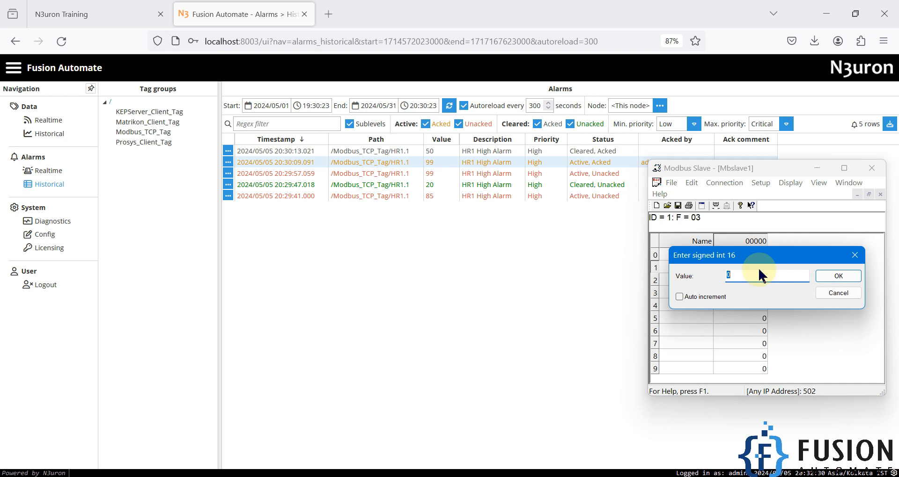
type("98")
key("Return")
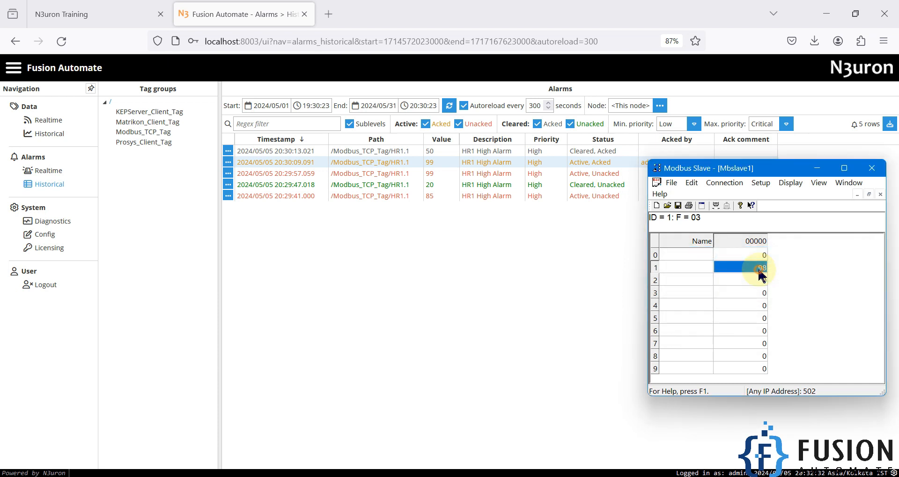
double_click(759, 268)
type("20")
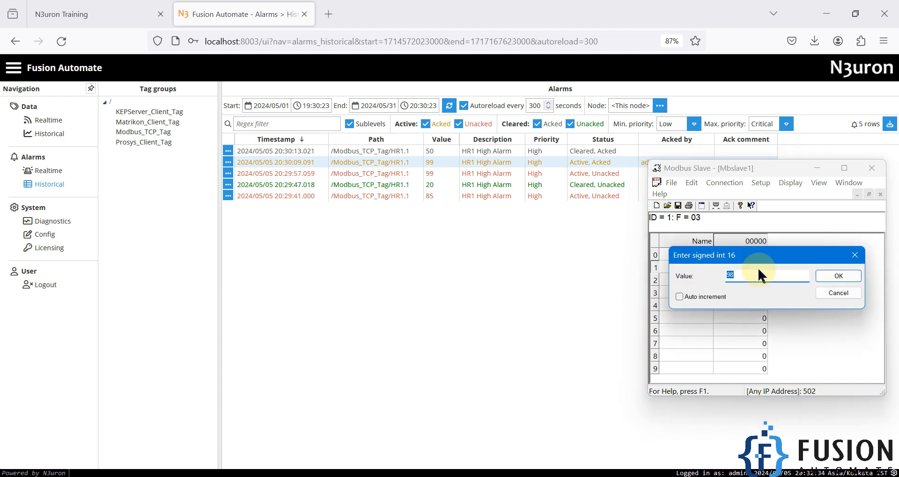
key("Return")
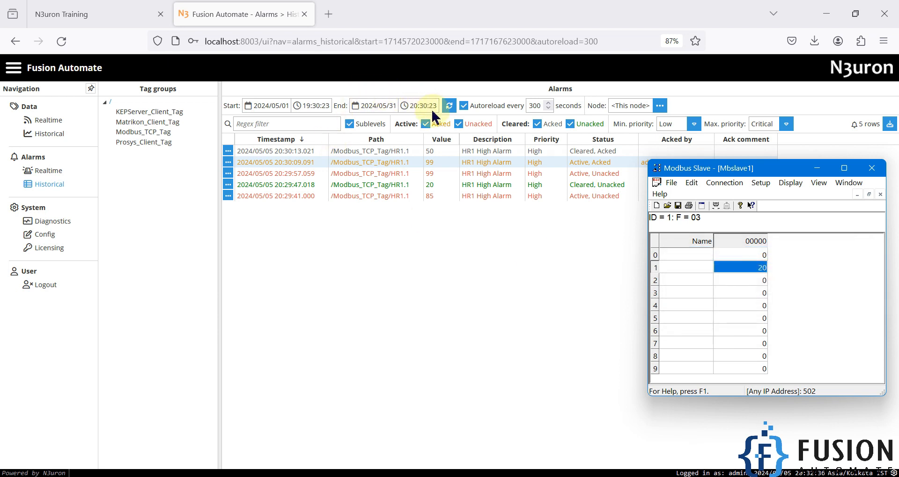
left_click(449, 105)
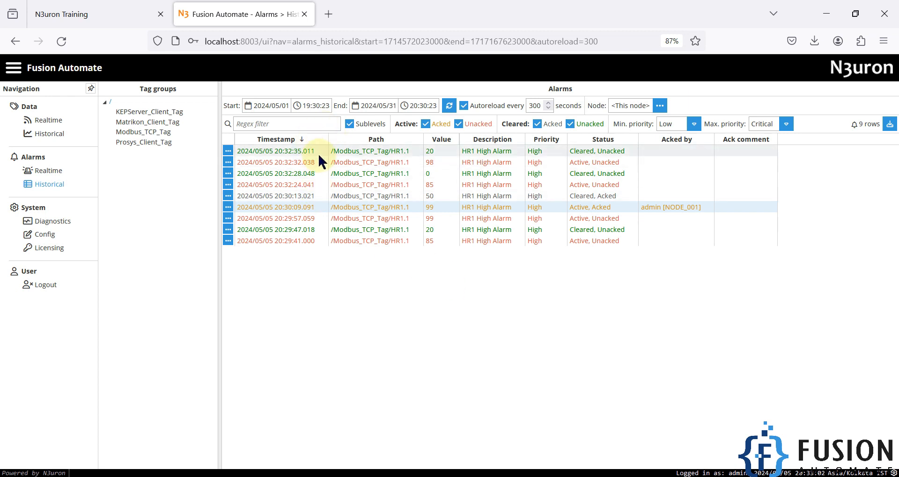
Download the HR1 alarm history as a CSV file using the default separators
left_click(889, 125)
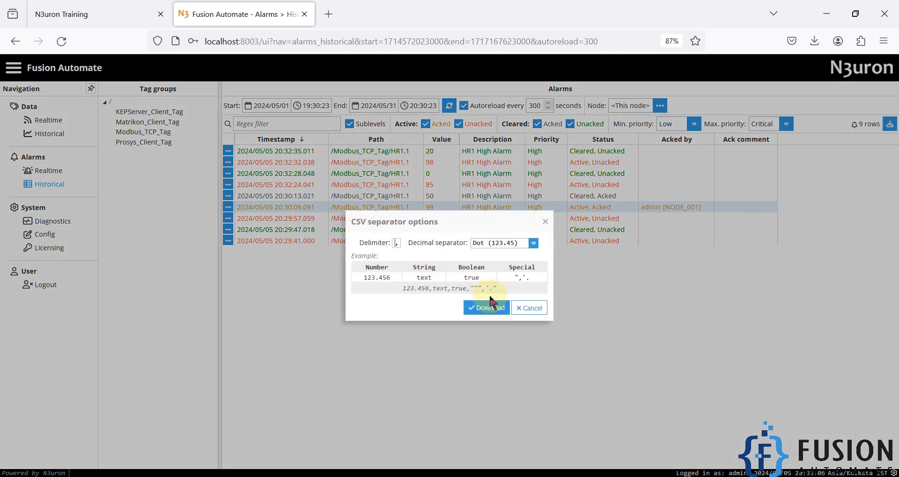
left_click(531, 309)
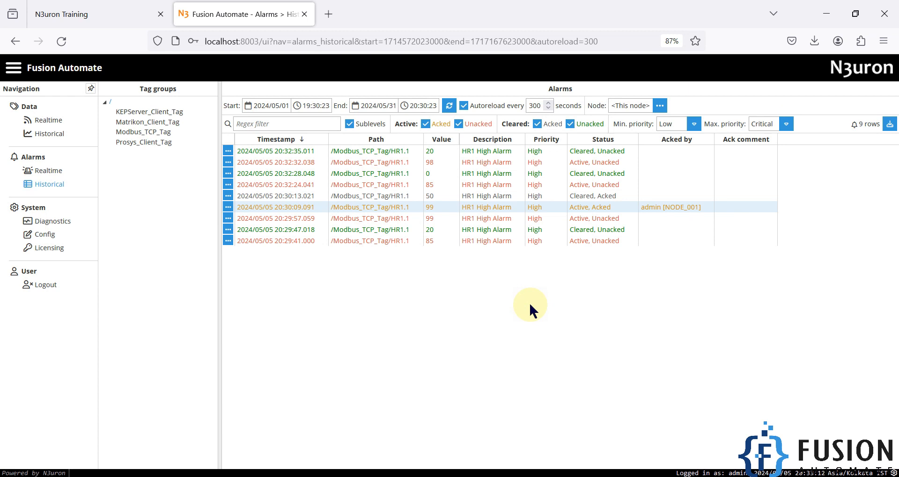
scroll(552, 342, "down", 10)
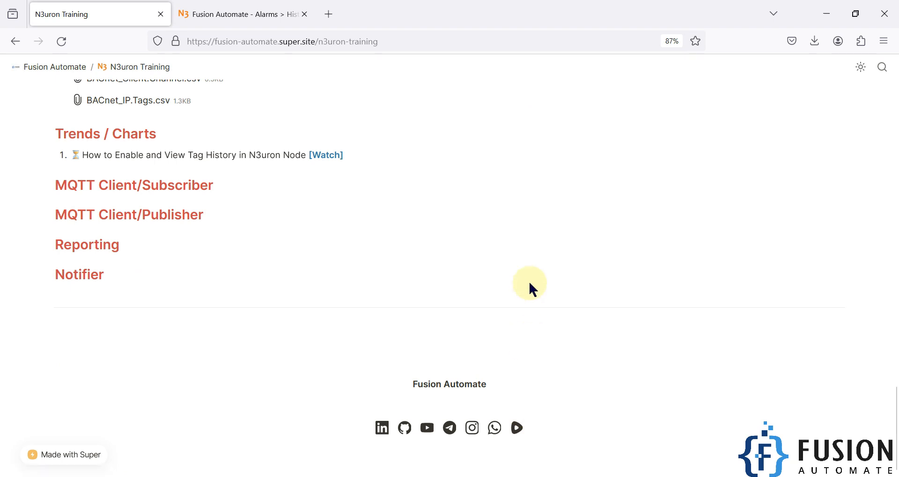
Minimize the training-site browser window and the Modbus Slave simulator, leaving only the desktop
scroll(529, 283, "up", 5)
scroll(530, 283, "up", 5)
scroll(529, 283, "up", 1)
left_click(826, 13)
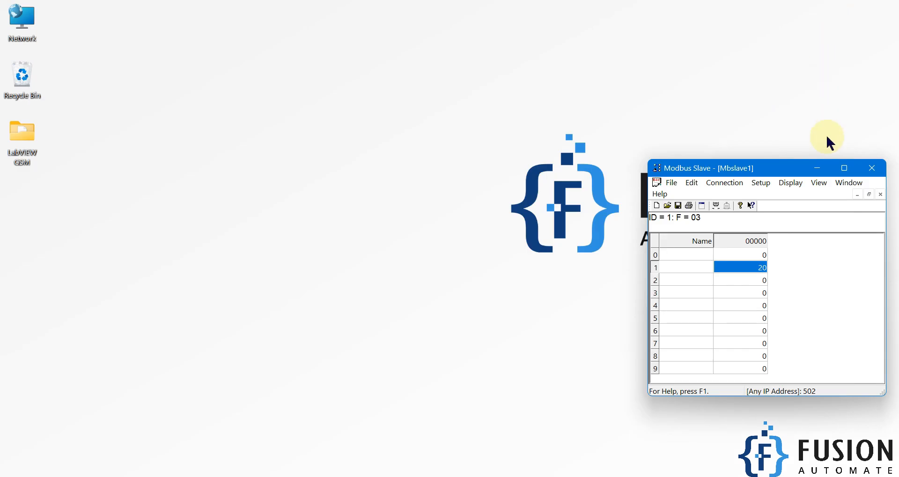
left_click(820, 169)
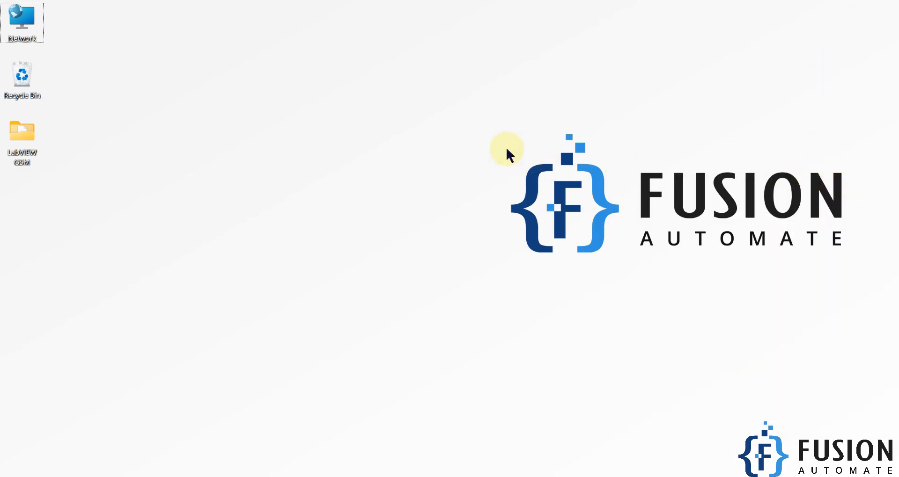